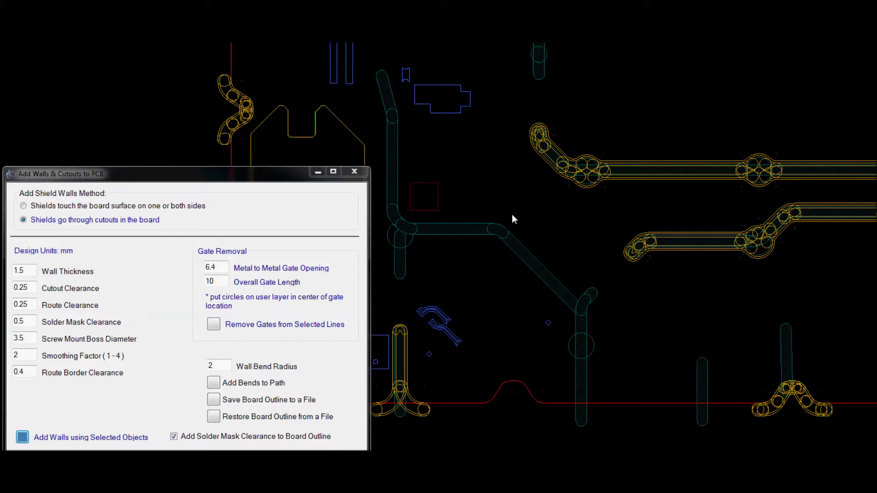
Step: Select the branched wall path crossing the board's lower edge with its two boss circles and add walls using the selected objects
scroll(512, 213, "up", 1)
left_click_drag(771, 270, 705, 395)
left_click(432, 249, "ctrl")
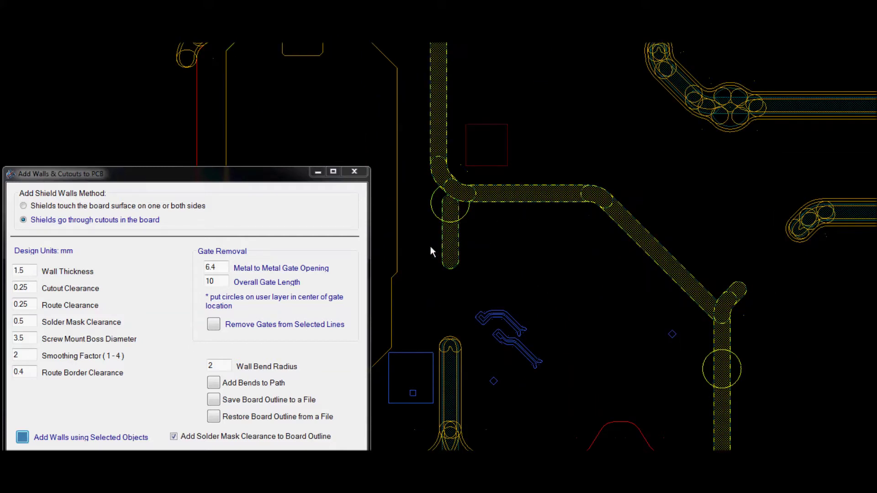
scroll(431, 246, "down", 1)
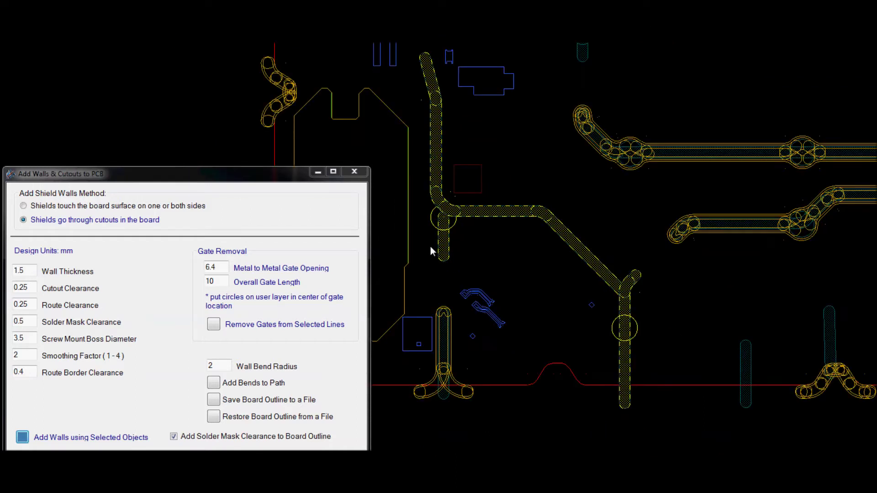
left_click(22, 437)
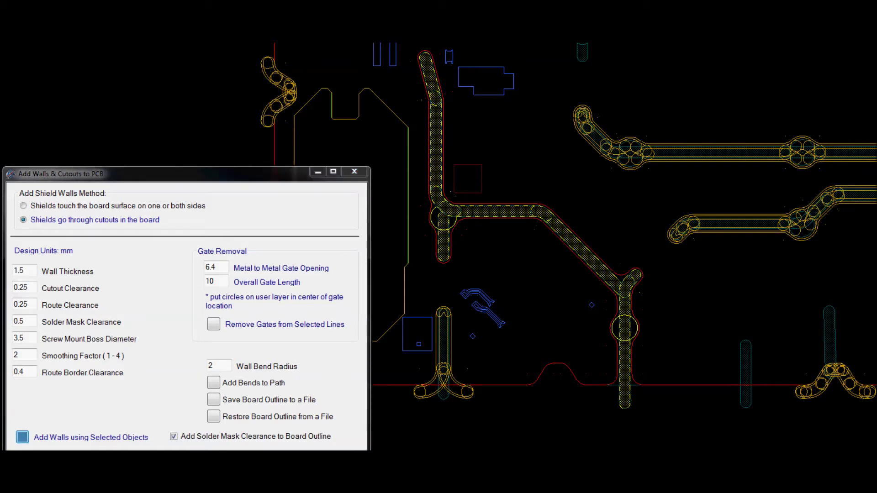
left_click(666, 328)
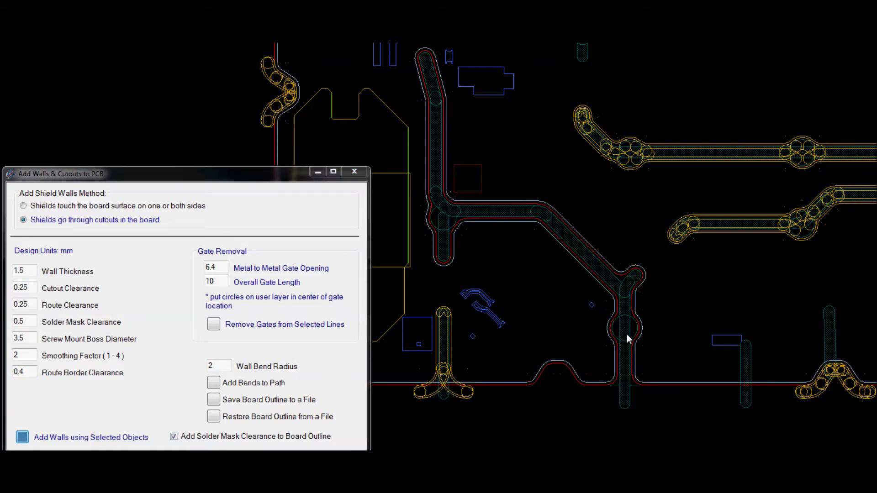
Step: Examine the modified board outline and solder mask clearance around the new branched wall
scroll(627, 337, "up", 3)
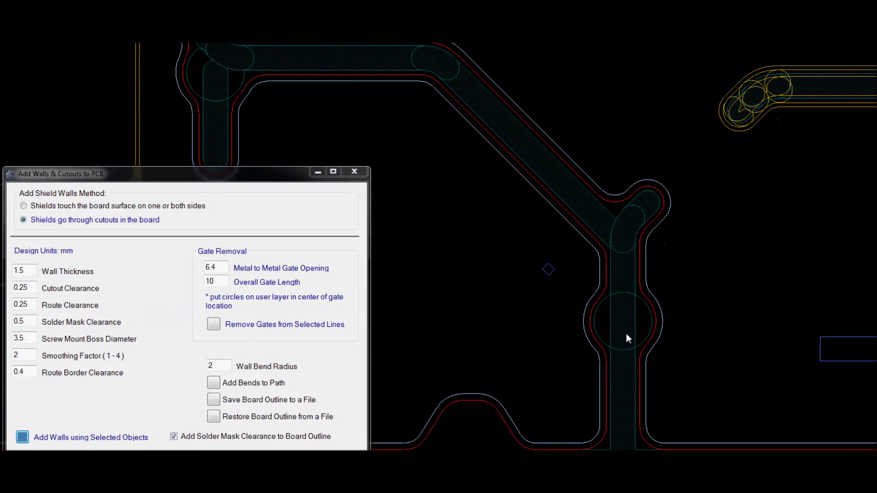
key("ctrl+z")
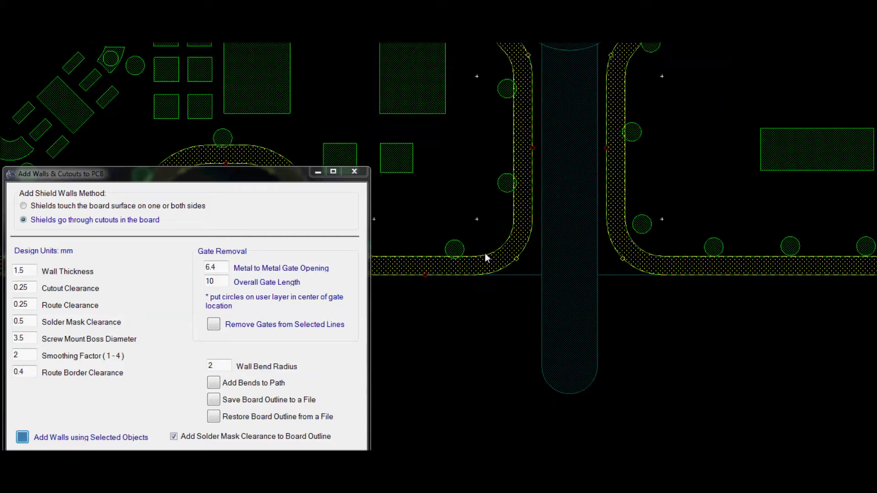
left_click(541, 238)
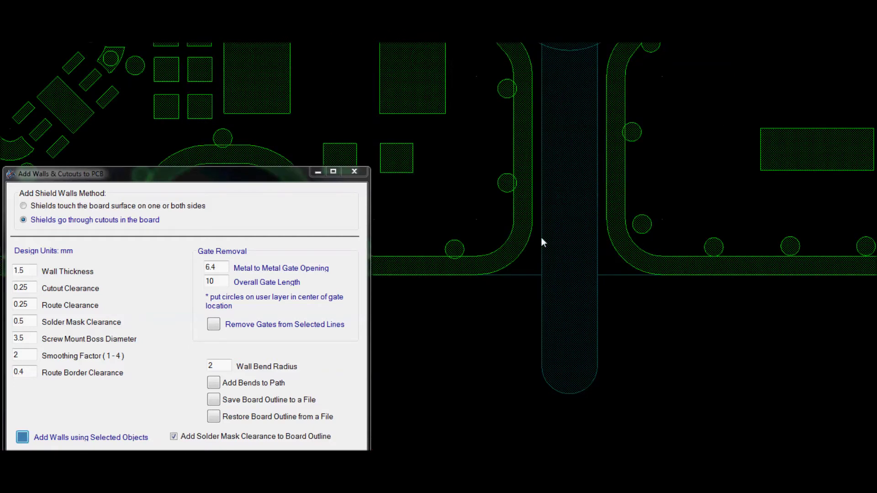
scroll(542, 241, "down", 2)
middle_click_drag(649, 311, 612, 289)
scroll(617, 281, "down", 2)
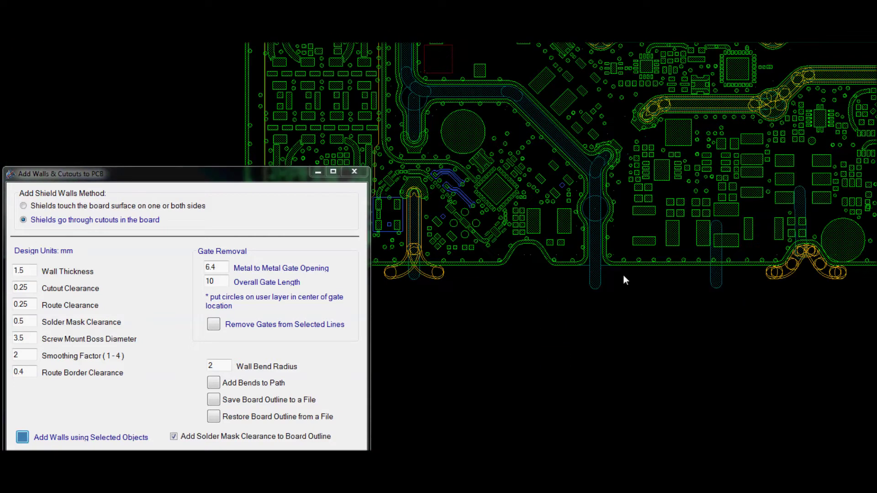
mouse_move(620, 290)
middle_mouse_down()
mouse_move(573, 280)
mouse_move(595, 232)
mouse_move(598, 264)
mouse_move(587, 269)
middle_mouse_up()
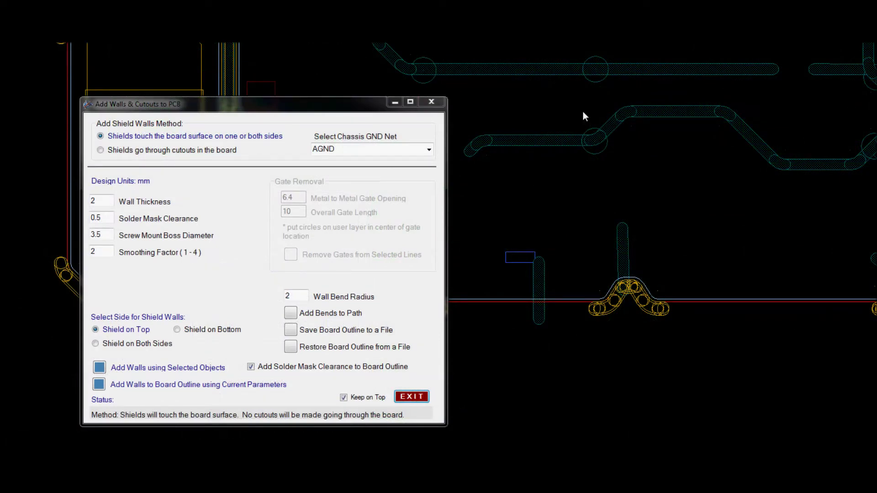
Step: Select the stepped wall path and its boss circles, and choose shields through board cutouts with a 1.5 mm wall thickness
left_click_drag(876, 44, 825, 180)
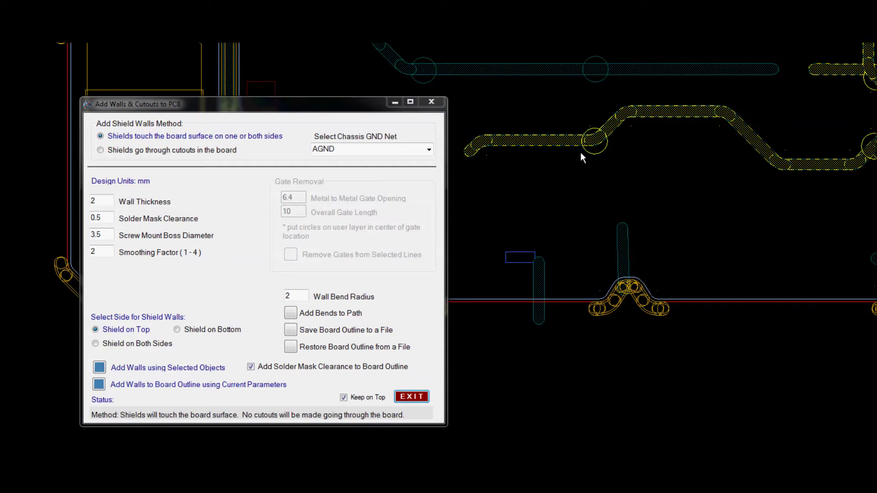
left_click(145, 152)
double_click(100, 202)
type("1.5")
key("Tab")
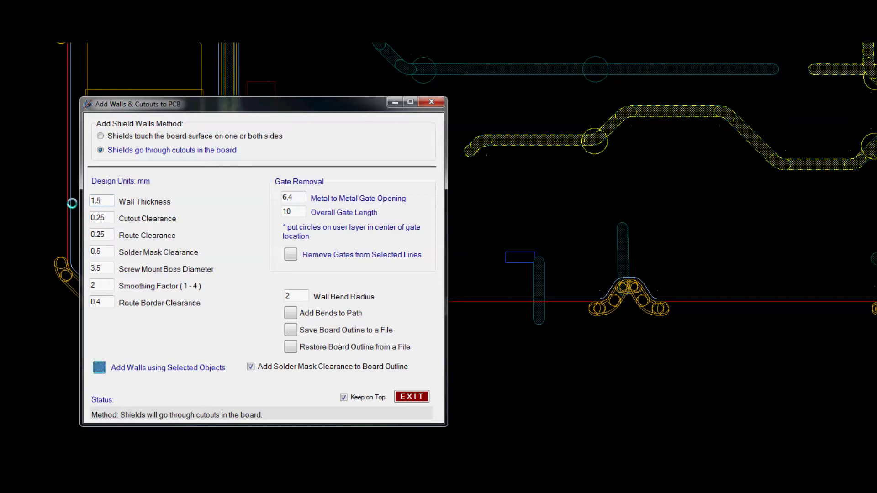
Step: Add walls to the selected stepped path using the Contour 62 +/-Tol 3 Non-Plated drill
left_click(99, 369)
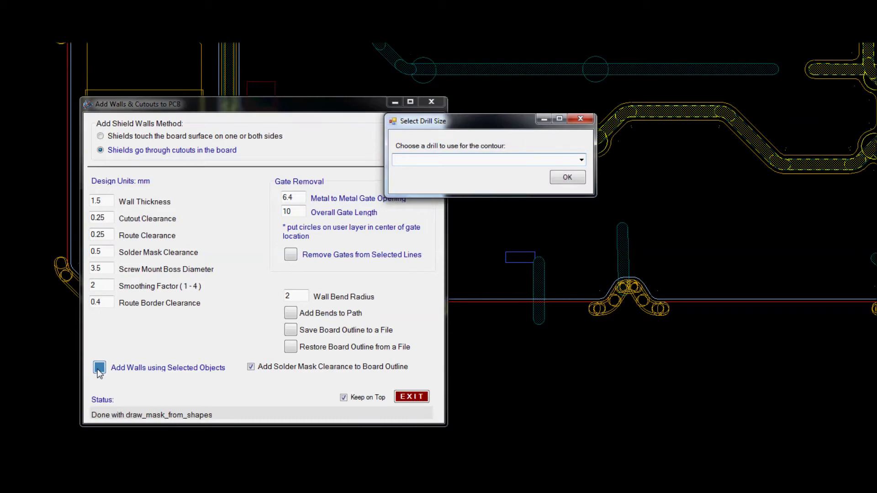
left_click(581, 161)
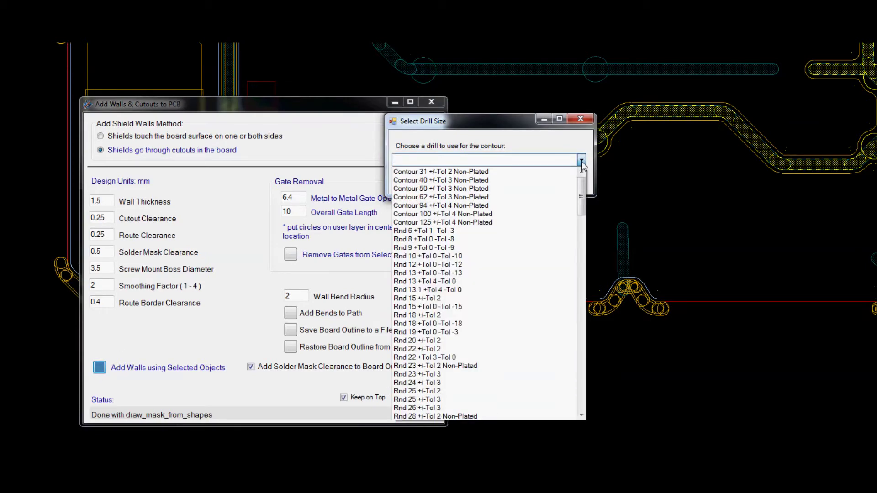
left_click(439, 197)
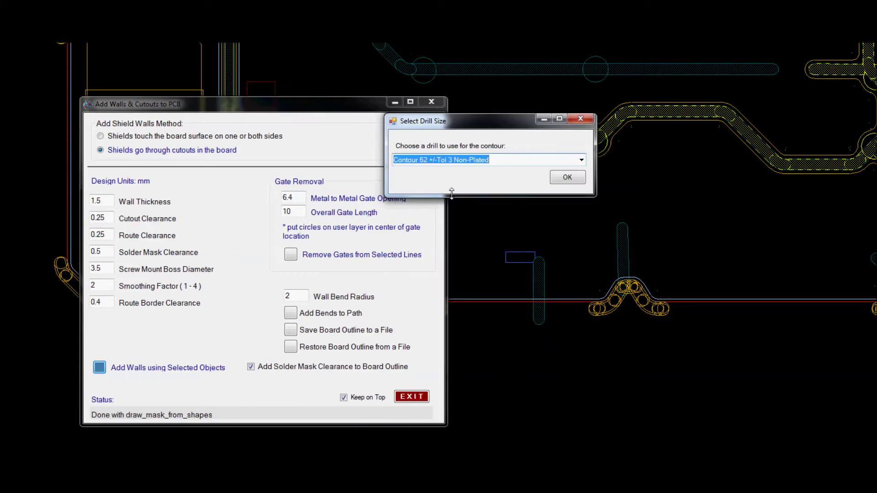
left_click(566, 179)
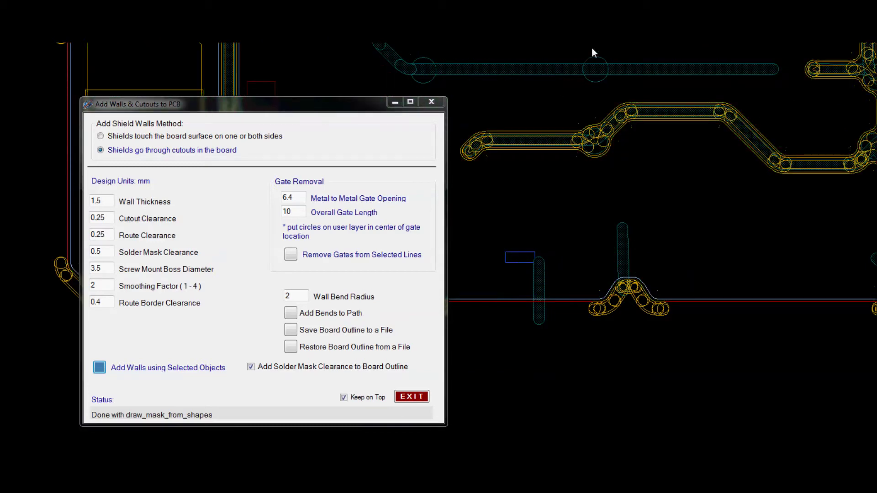
Step: Select the straight wall path above the stepped one with its circles and add walls using the Contour 62 +/-Tol 3 Non-Plated drill
left_click_drag(657, 43, 364, 78)
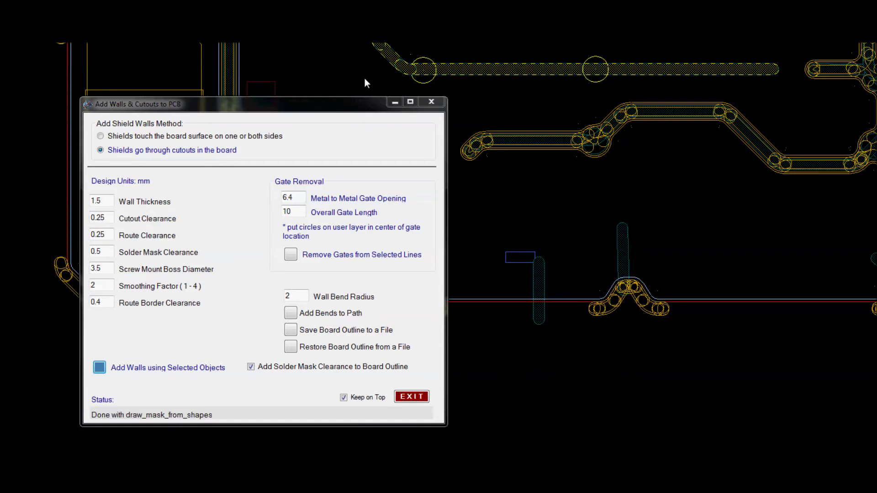
left_click(100, 369)
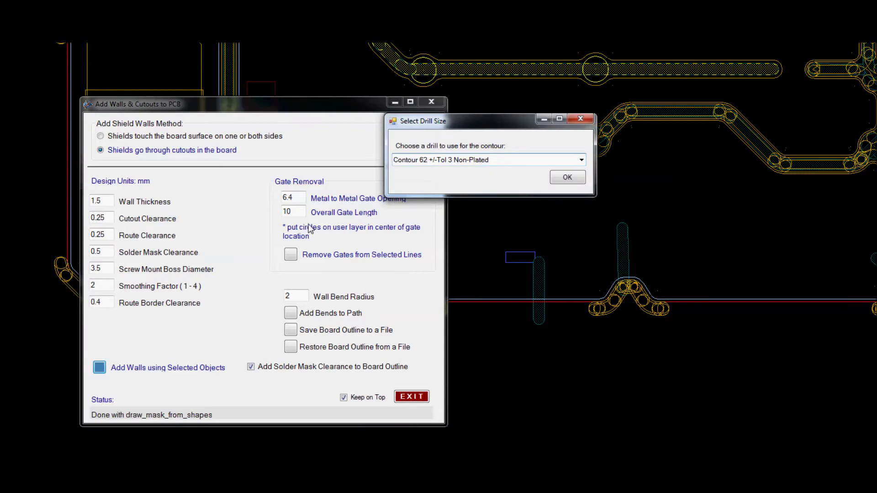
left_click(560, 178)
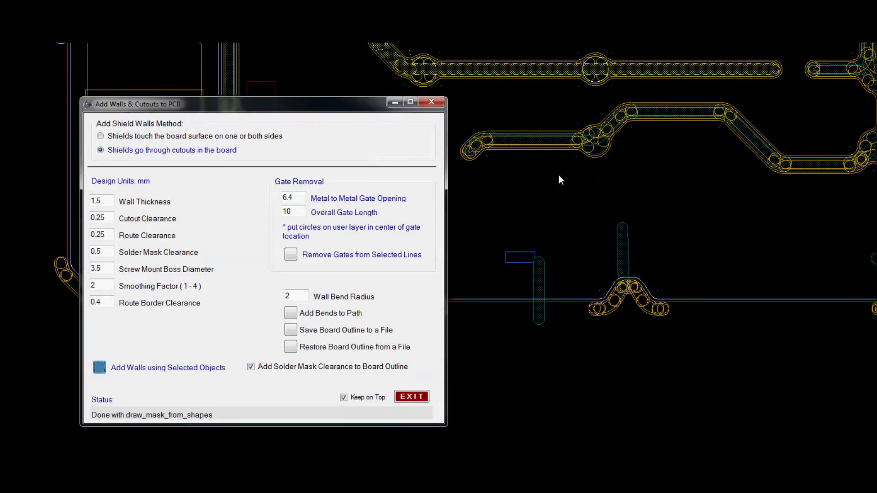
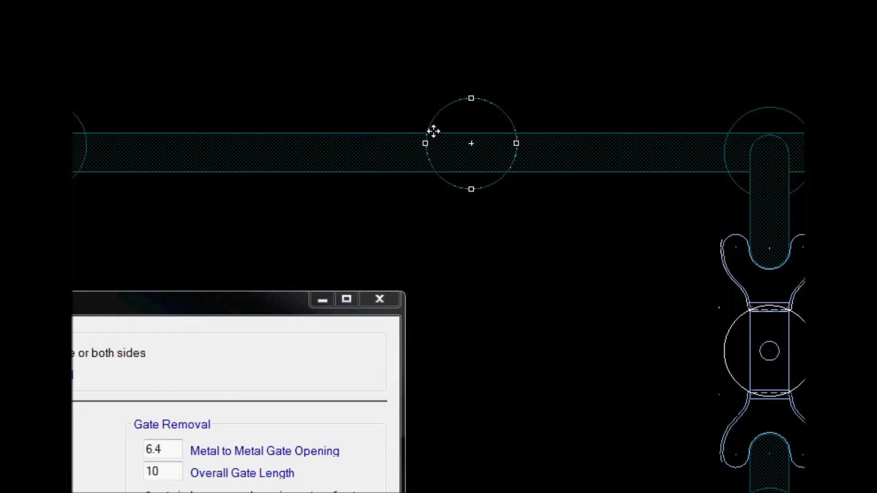
Step: Select the horizontal wall line with its gate circle and remove the gate section from the line
key("Escape")
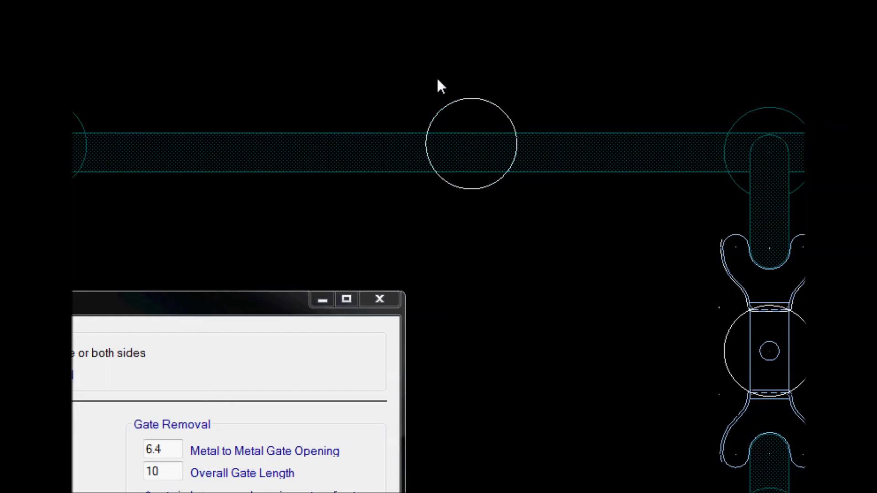
left_click(544, 73)
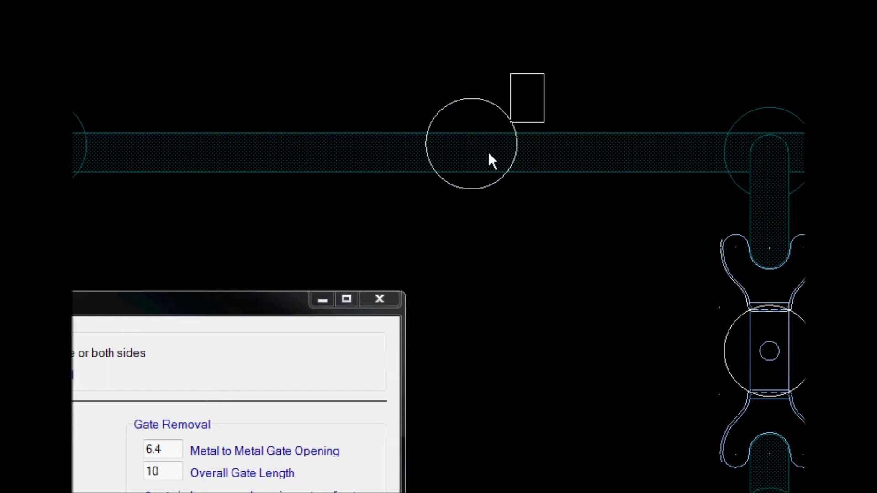
left_click(458, 204)
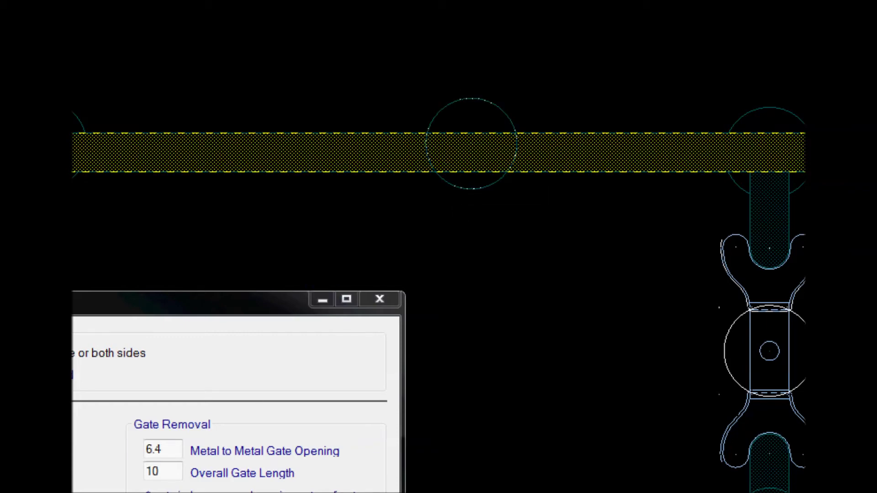
left_click_drag(158, 310, 161, 217)
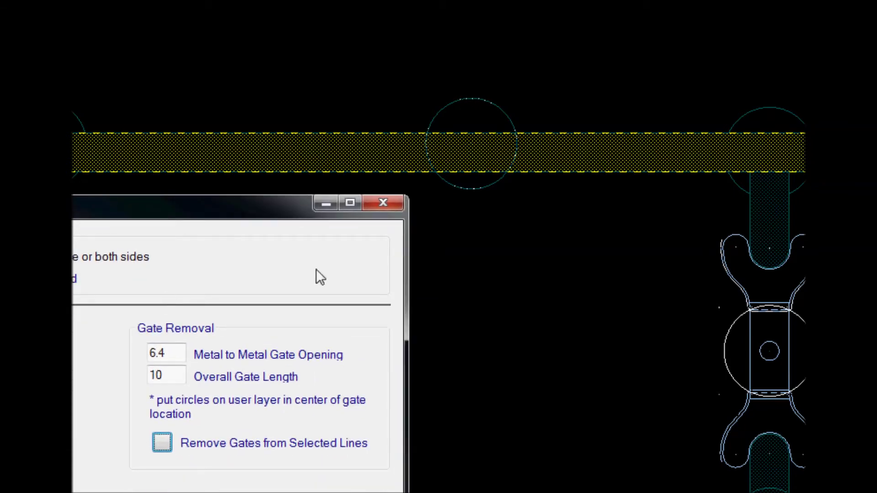
left_click(161, 441)
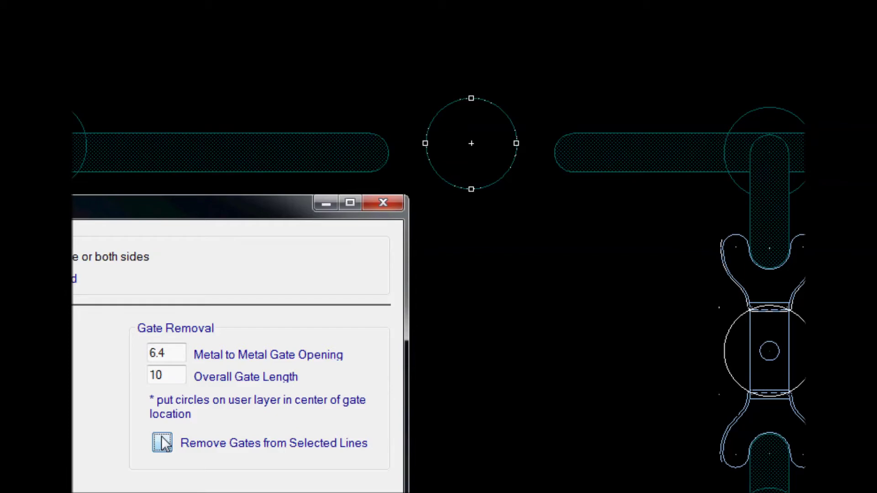
left_click(446, 228)
left_click_drag(297, 209, 212, 278)
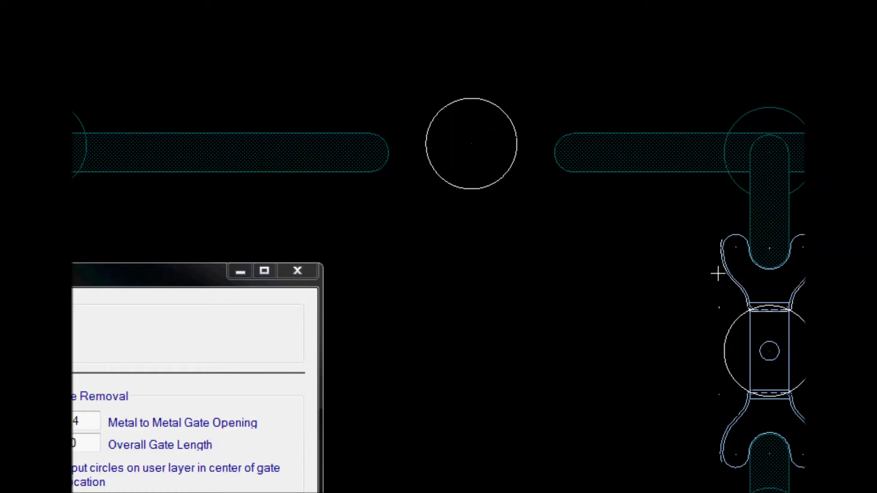
Step: Move the gate part from the vertical wall's gap, turned horizontal, to just below the new gap in the horizontal wall
left_click_drag(732, 261, 698, 284)
key("F2")
key("F3")
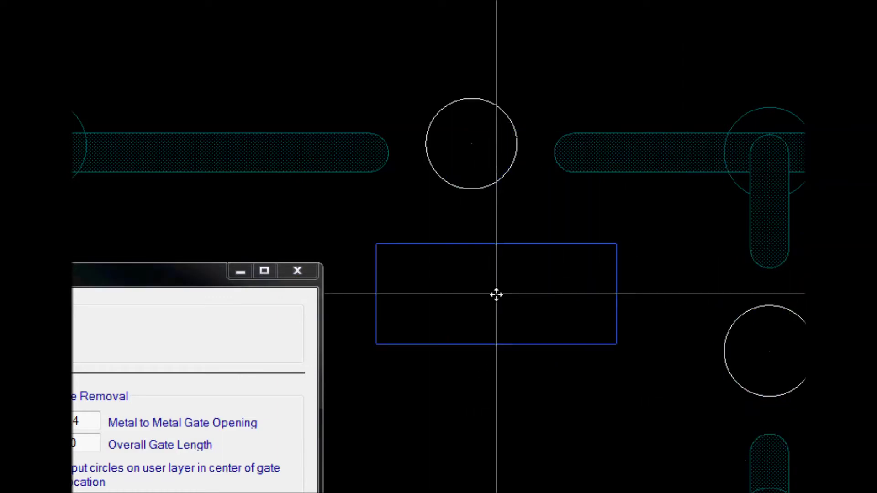
left_click(531, 275)
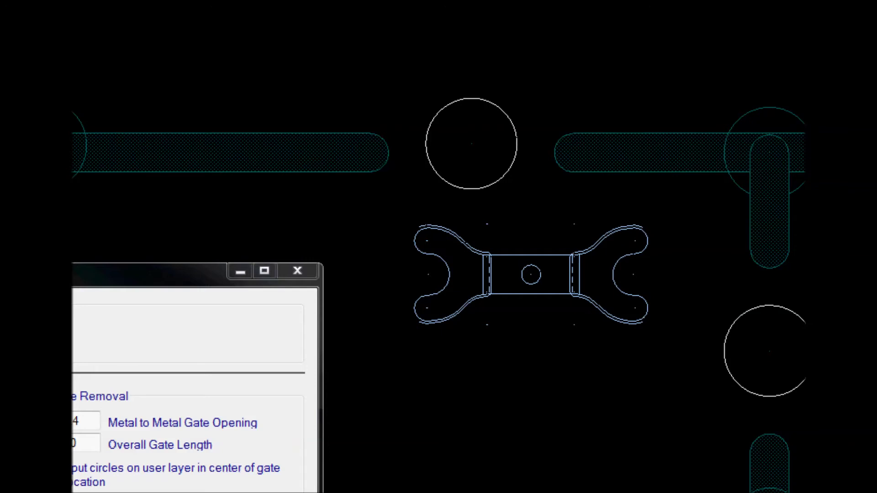
Step: Draw a line joining the two wall ends across the gap and move the gate part onto the line's midpoint
left_click(367, 151)
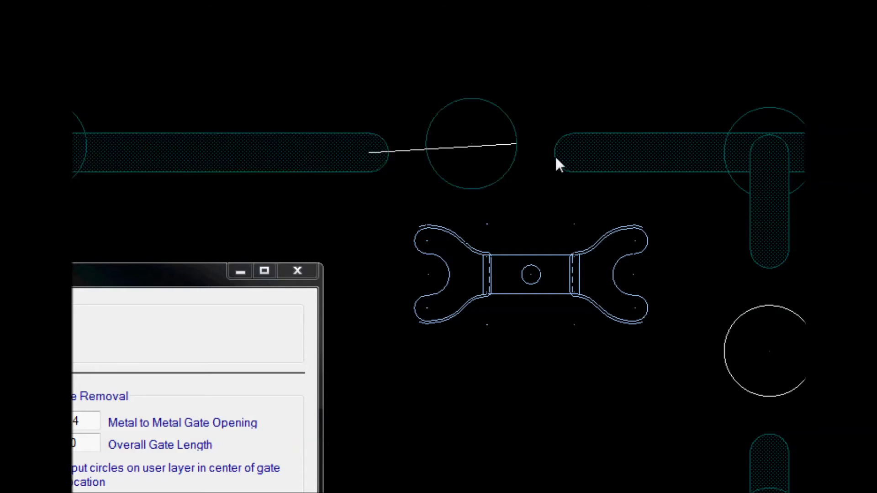
left_click(574, 152)
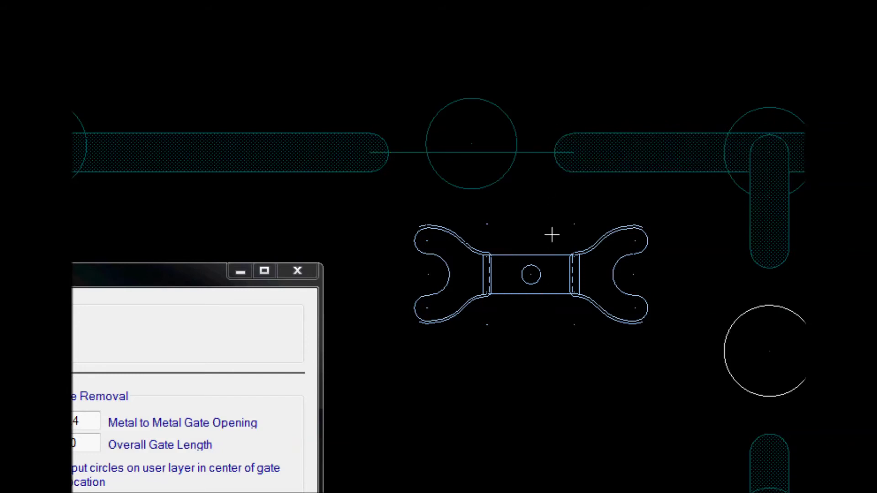
left_click(510, 301)
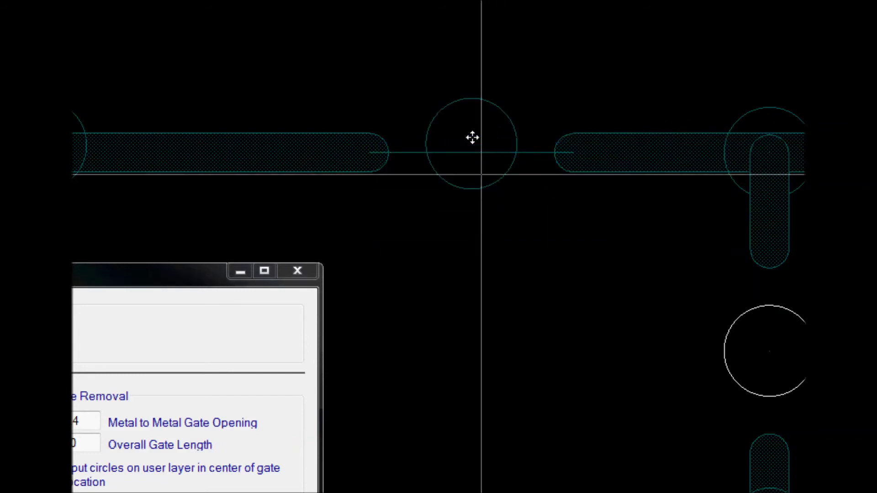
scroll(472, 138, "up", 2)
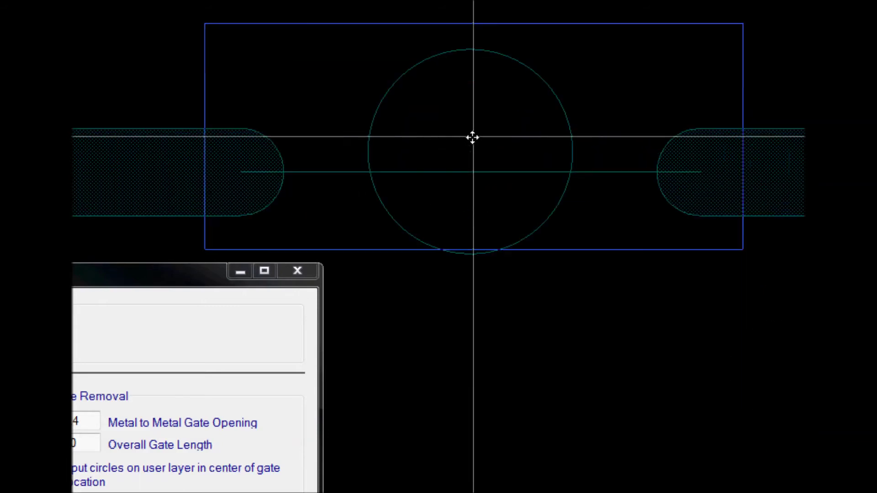
left_click(485, 171)
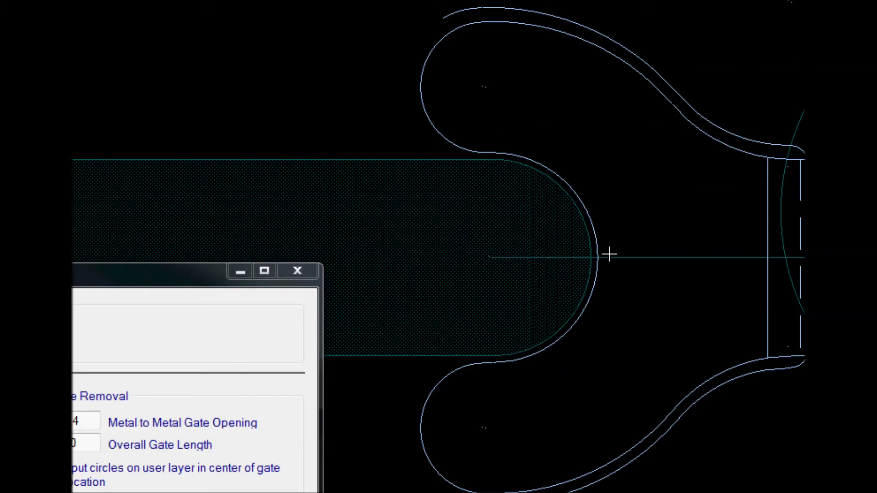
scroll(597, 260, "up", 2)
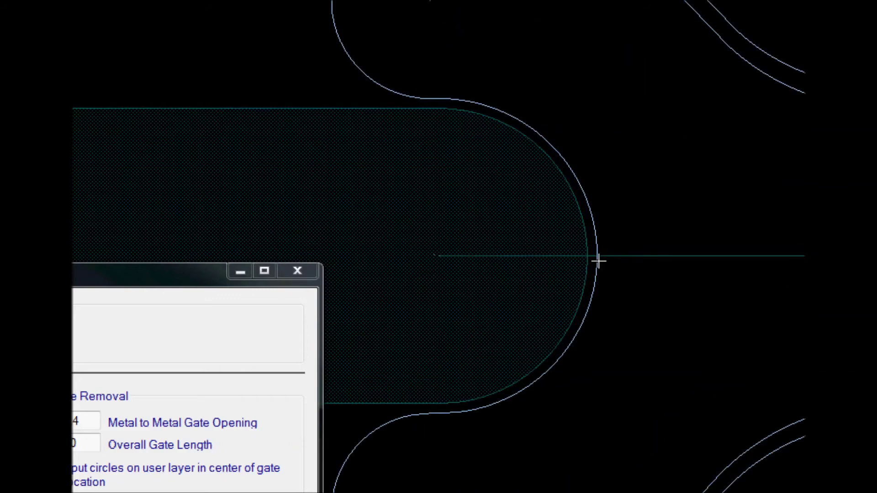
scroll(598, 260, "down", 3)
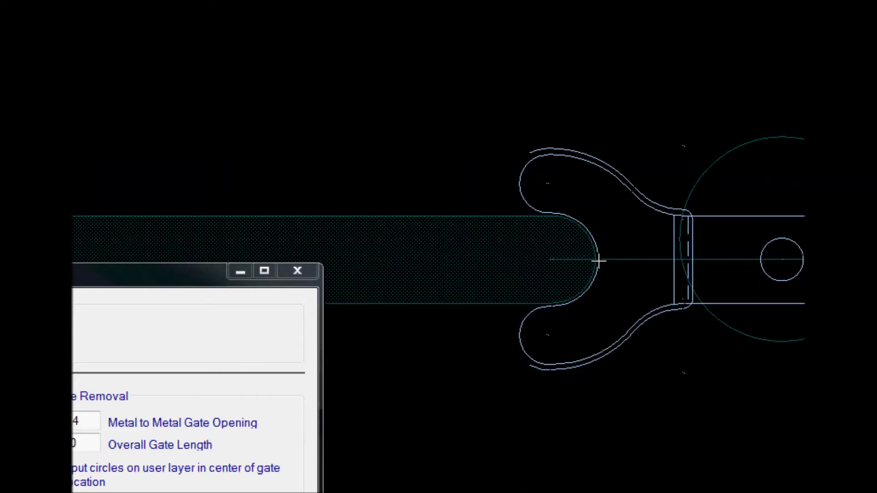
middle_click_drag(509, 262, 551, 253)
scroll(548, 251, "up", 2)
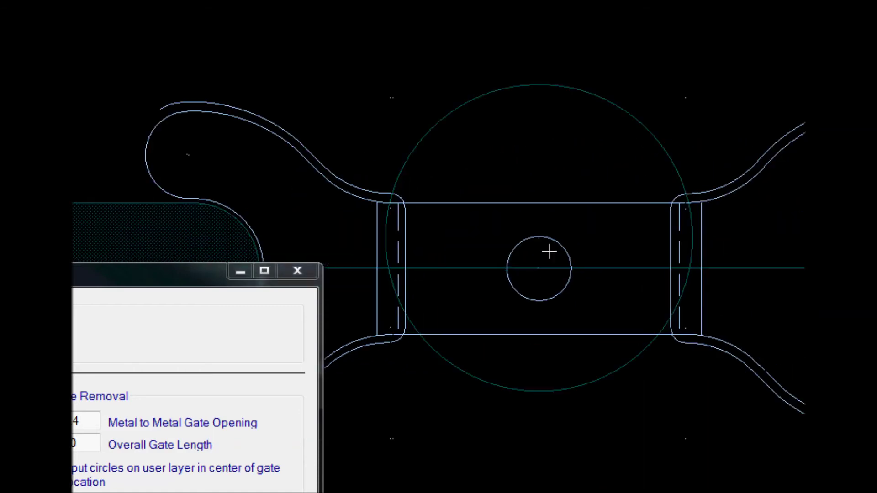
Step: Delete the large circle around the gate and the horizontal line joining the two wall ends across the gap
scroll(538, 251, "down", 2)
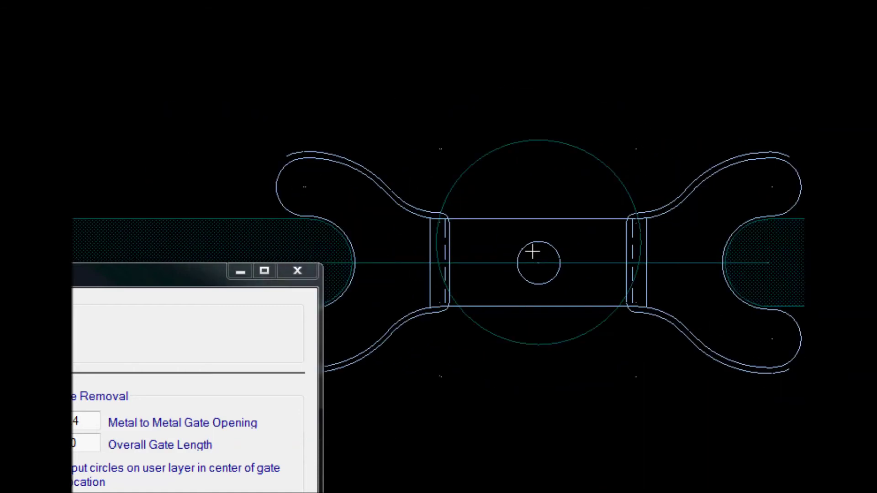
left_click_drag(192, 287, 0, 283)
middle_click_drag(224, 270, 241, 270)
left_click_drag(515, 97, 466, 164)
key("Delete")
left_click(349, 262)
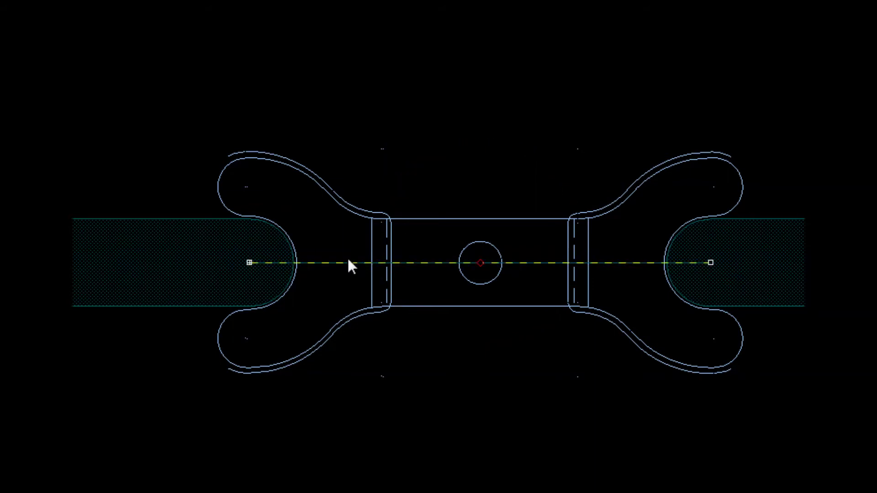
key("Delete")
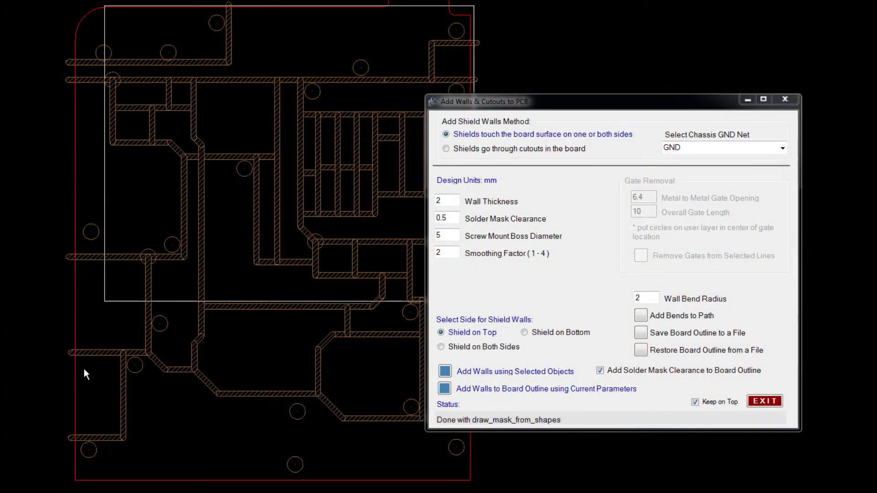
Step: Select all wall paths, boss circles and the board outline and add top-side shield walls using the selected objects
left_click_drag(84, 369, 76, 459)
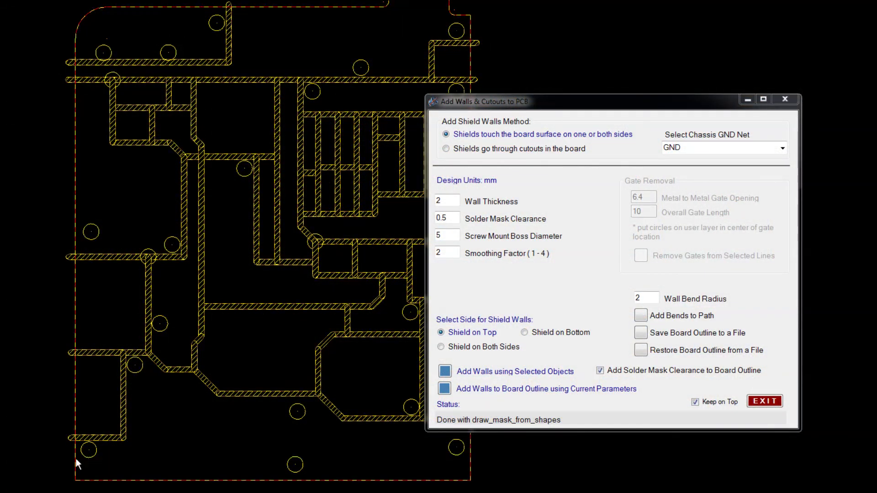
left_click(445, 372)
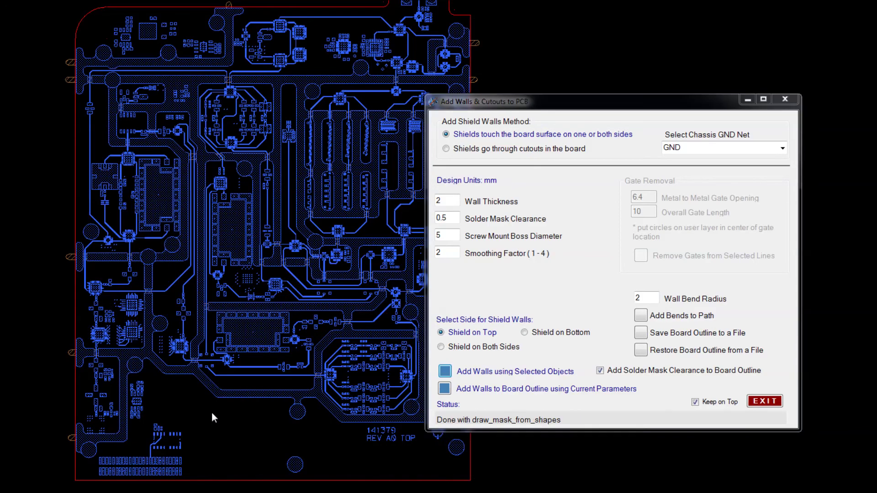
scroll(212, 415, "up", 5)
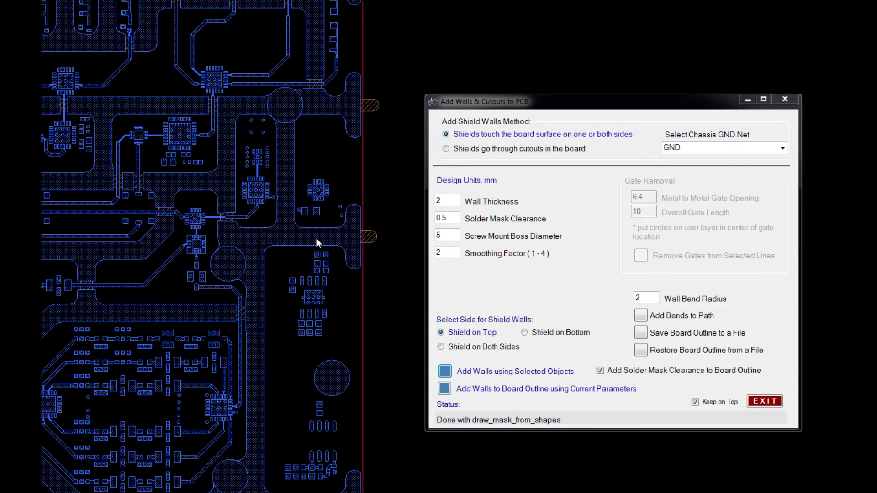
left_click(306, 244)
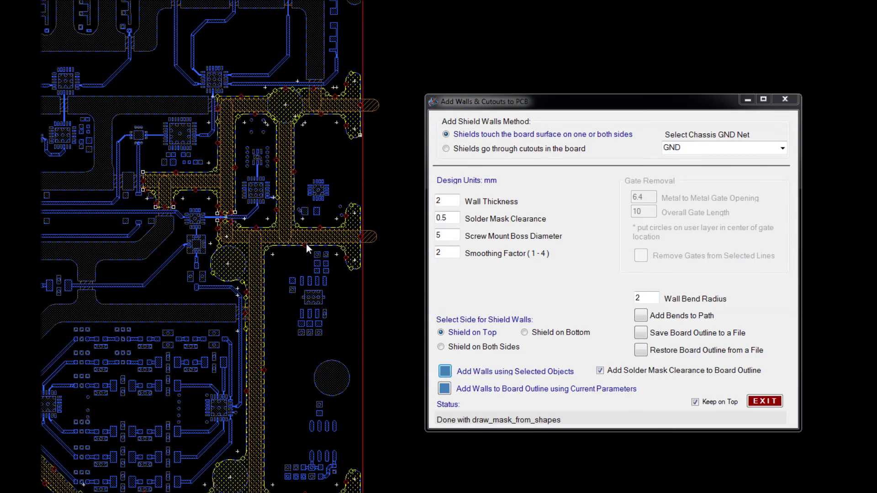
left_click(288, 262)
scroll(243, 267, "up", 4)
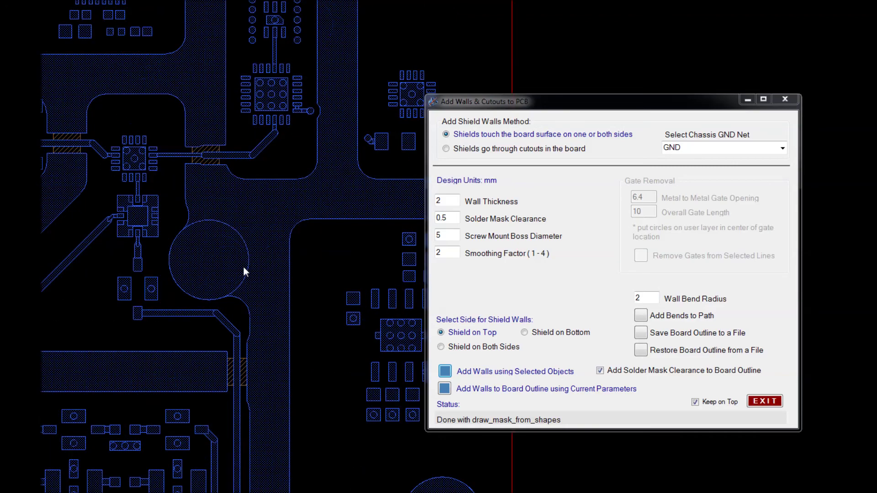
middle_click_drag(231, 288, 270, 283)
middle_click_drag(261, 361, 265, 327)
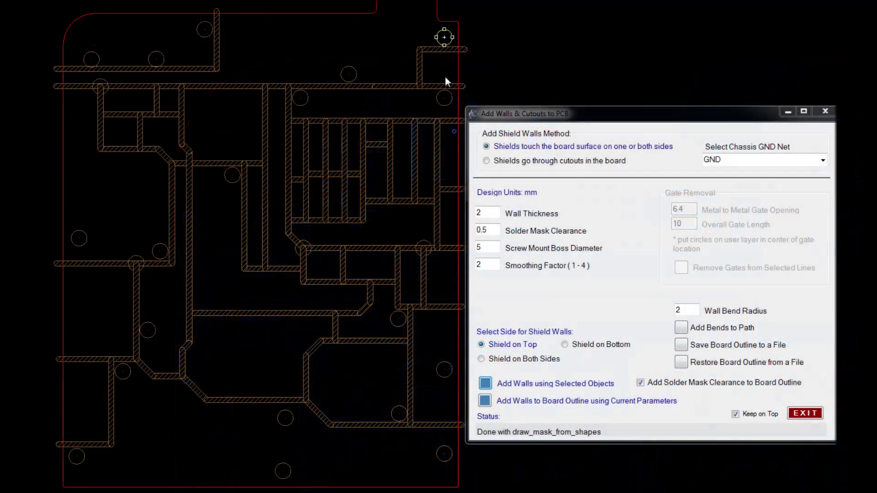
Step: Select the screw-boss circles nearest the board edges and add walls to the board outline using the current parameters
left_click(444, 97, "ctrl")
left_click(441, 446, "ctrl")
left_click(284, 479, "ctrl")
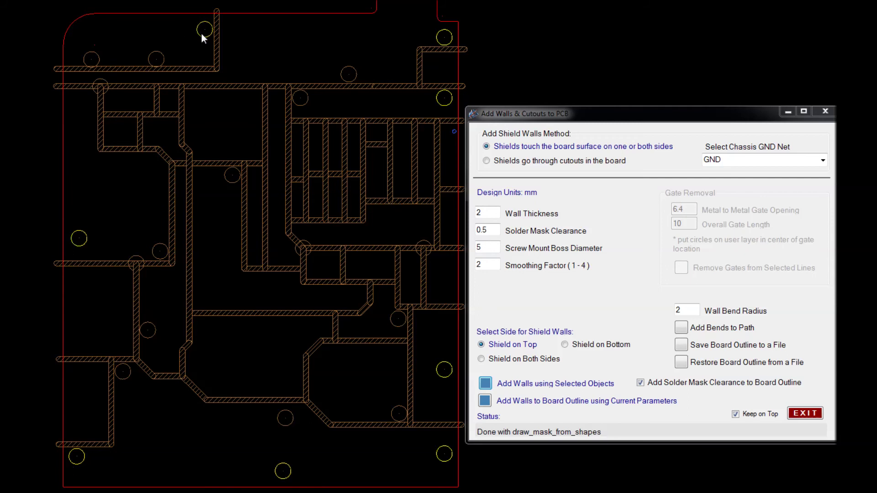
left_click(484, 402)
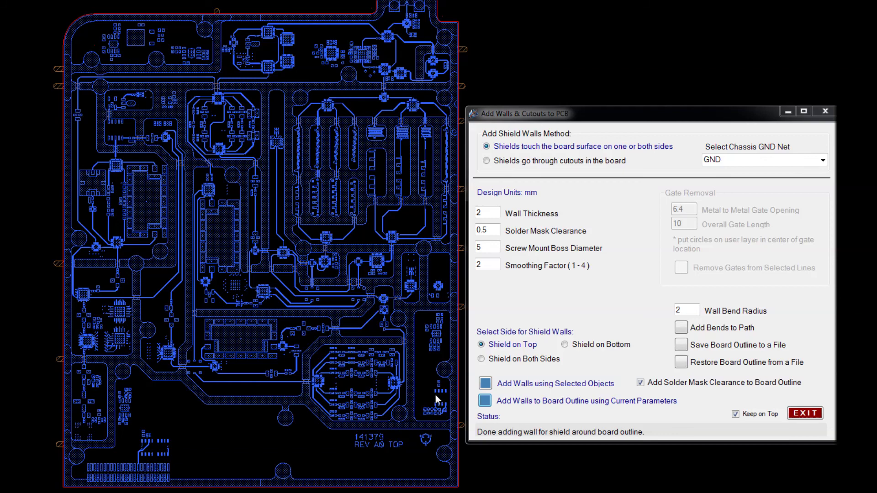
Step: Examine the perimeter wall along the board's right edge and the stepped top edge, including how it blends into the screw bosses
scroll(434, 394, "up", 2)
mouse_move(434, 394)
middle_mouse_down()
mouse_move(355, 380)
mouse_move(343, 386)
mouse_move(345, 412)
mouse_move(339, 391)
middle_mouse_up()
scroll(355, 380, "up", 2)
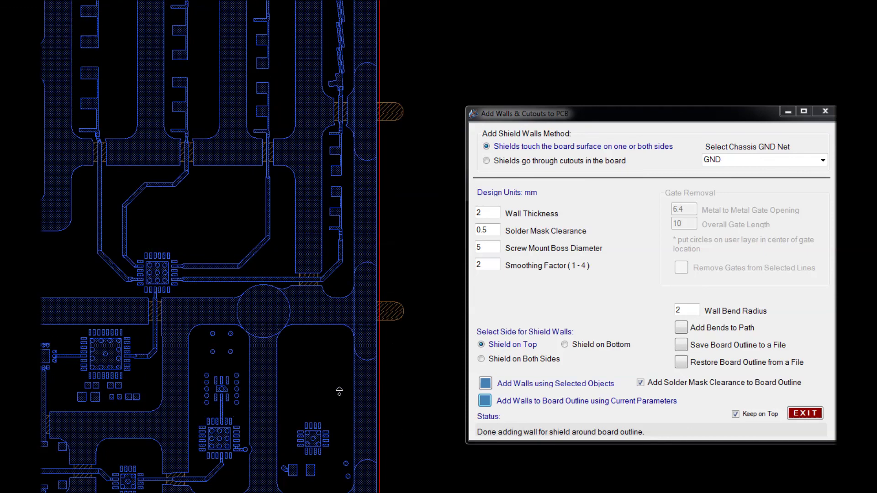
scroll(320, 361, "up", 2)
mouse_move(323, 378)
middle_mouse_down()
mouse_move(322, 394)
mouse_move(320, 375)
middle_mouse_up()
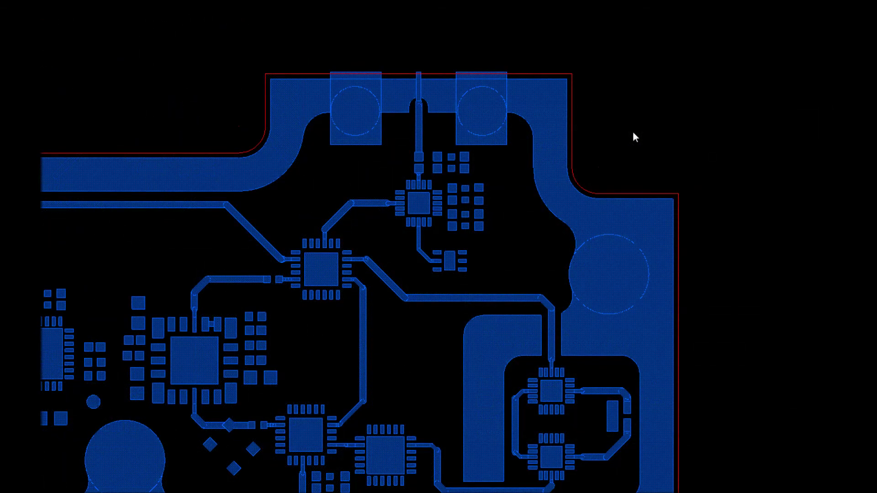
left_click(537, 153)
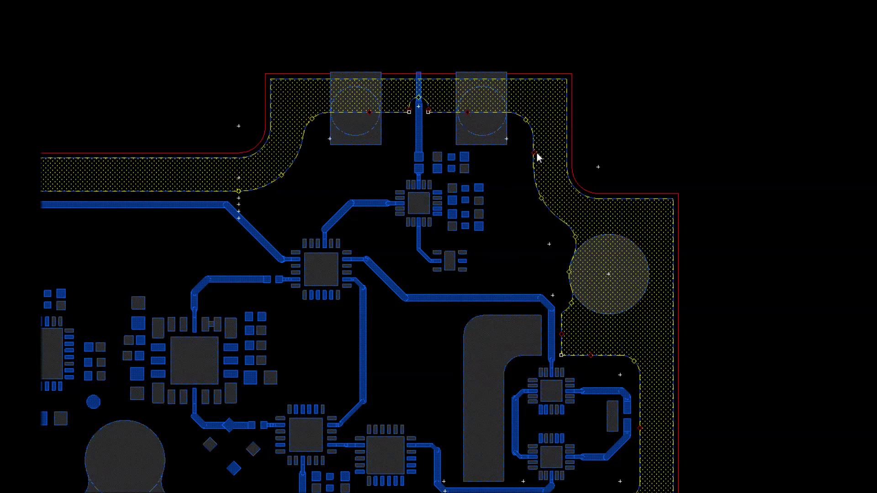
left_click(522, 184)
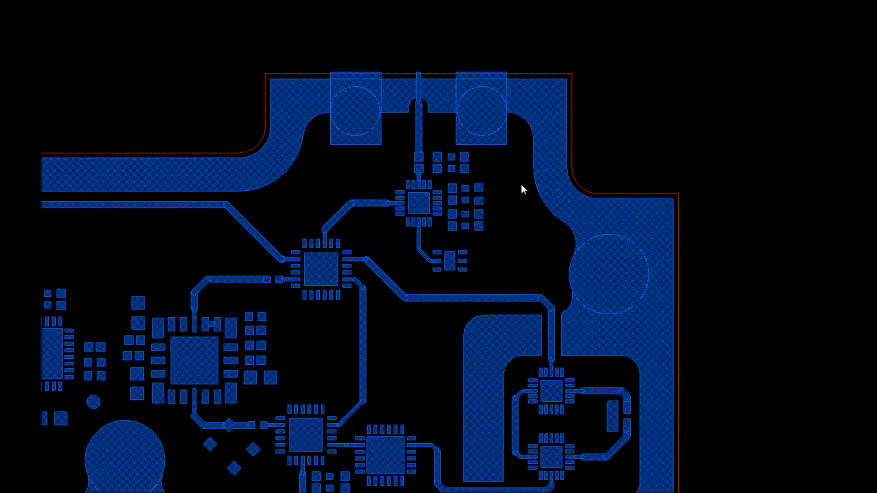